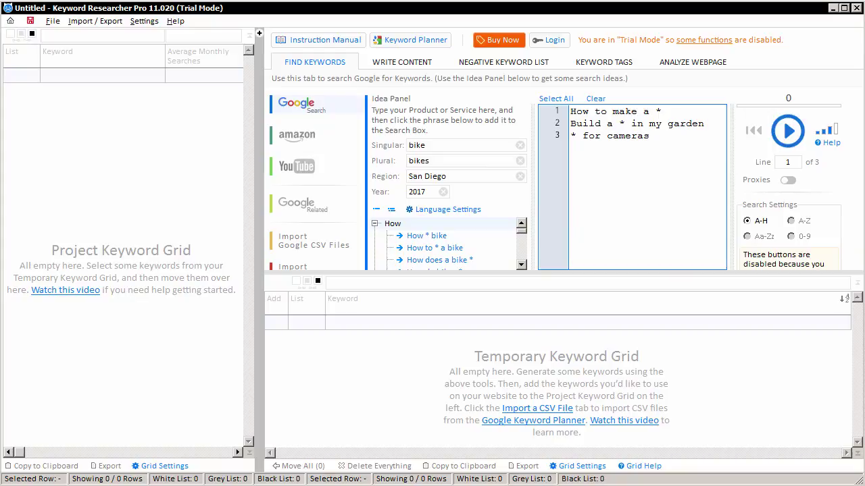
- Drag the splitter down to make the Find Keywords panel taller above the temporary grid
left_click_drag(629, 274, 624, 369)
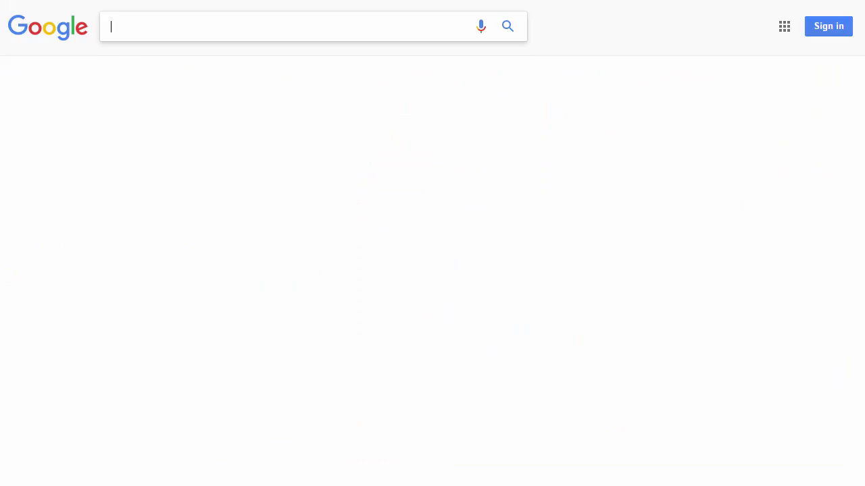
- Enter 'how to make a' in Google, then try letters a through h for autocomplete suggestions
type("how to make a")
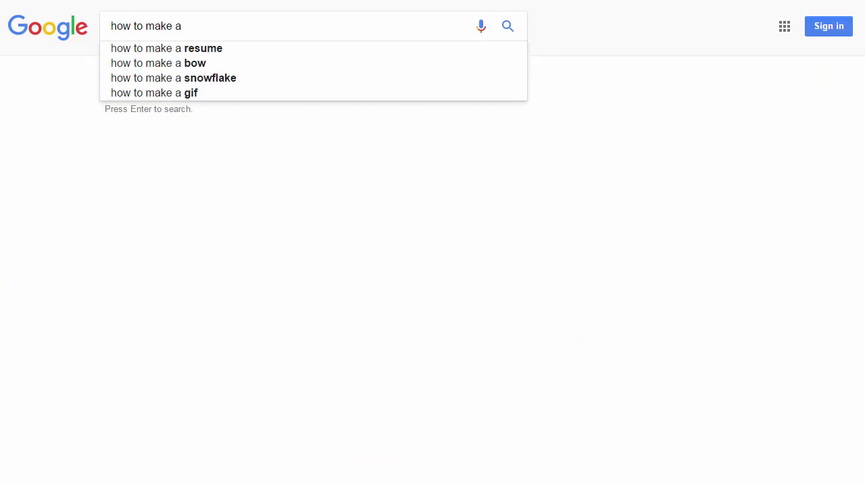
type("a")
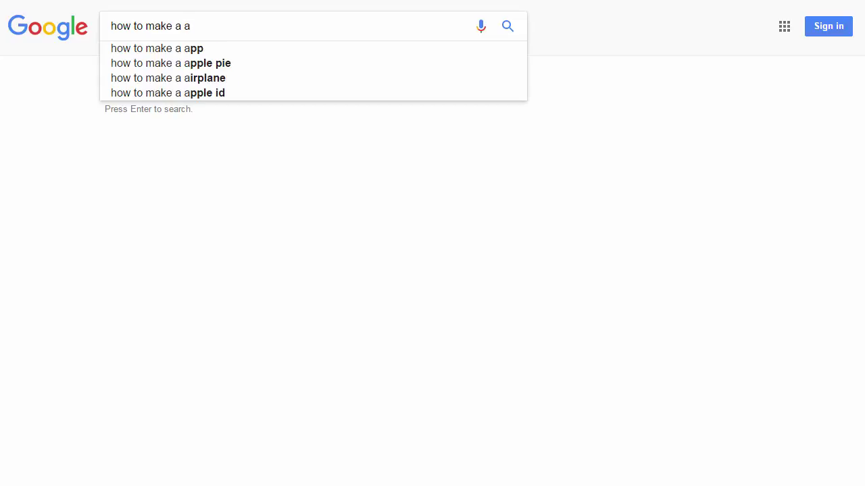
key("BackSpace")
type("b")
key("BackSpace")
type("c")
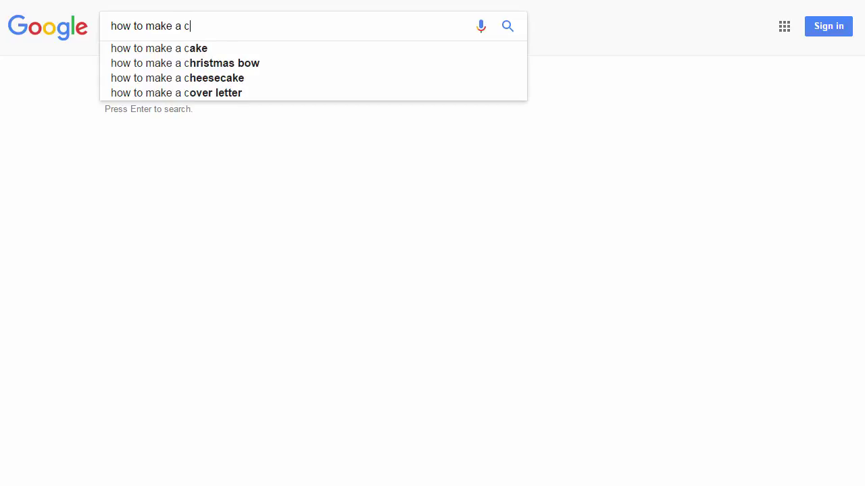
key("BackSpace")
type("d")
key("BackSpace")
type("e")
key("BackSpace")
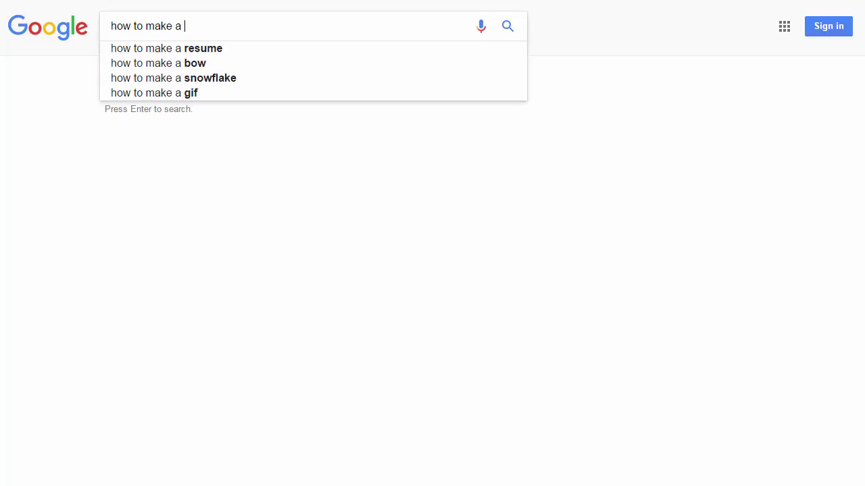
type("f")
key("BackSpace")
type("g")
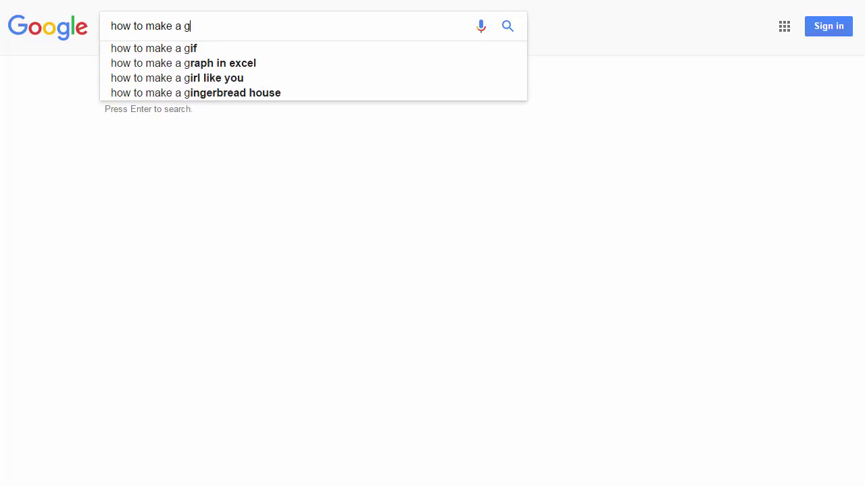
key("BackSpace")
type("h")
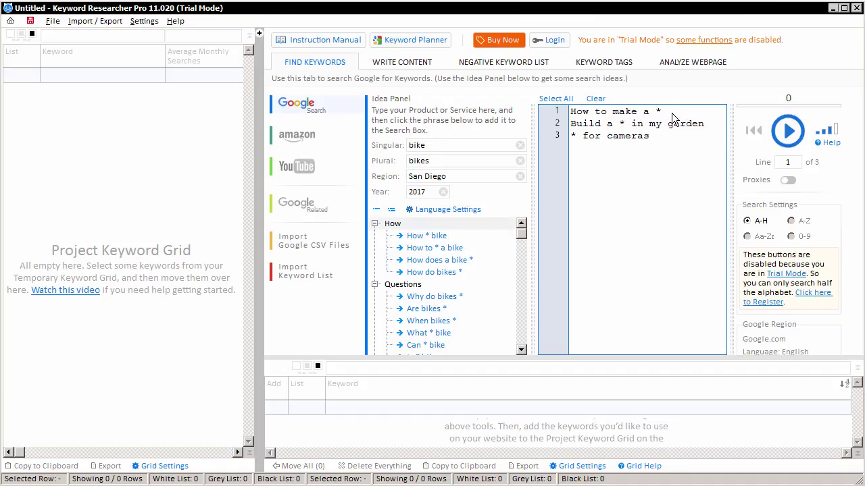
left_click_drag(662, 112, 571, 112)
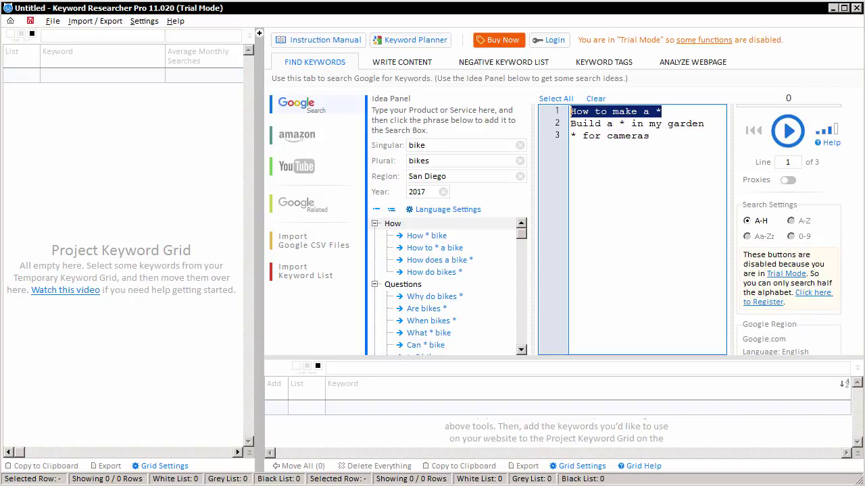
left_click(659, 111)
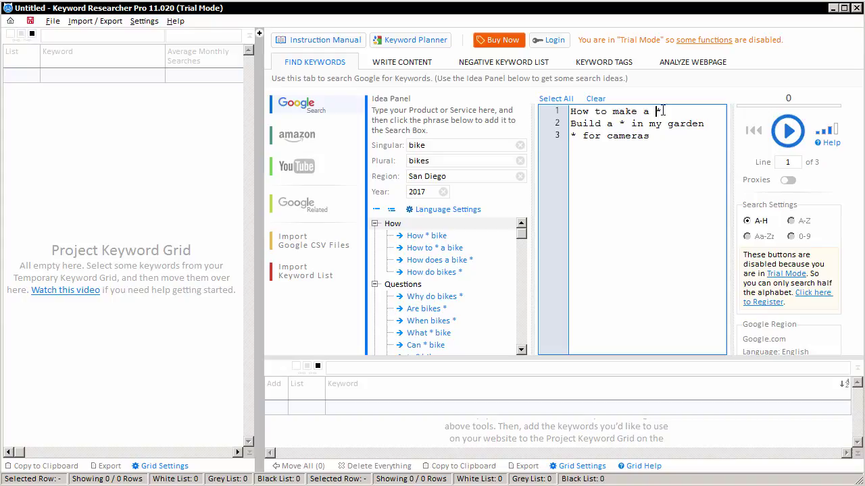
double_click(658, 112)
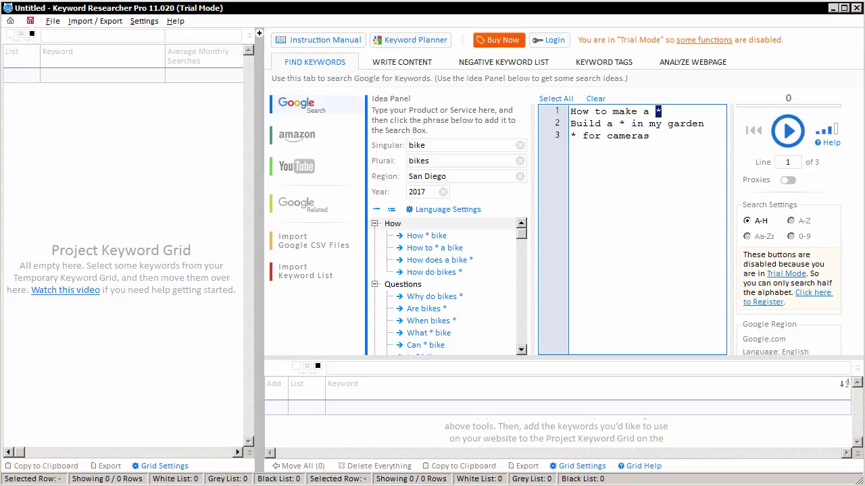
left_click(757, 226)
- Clear the old bike search phrases and set the singular/plural product to camera/cameras
key("ctrl+a")
key("Delete")
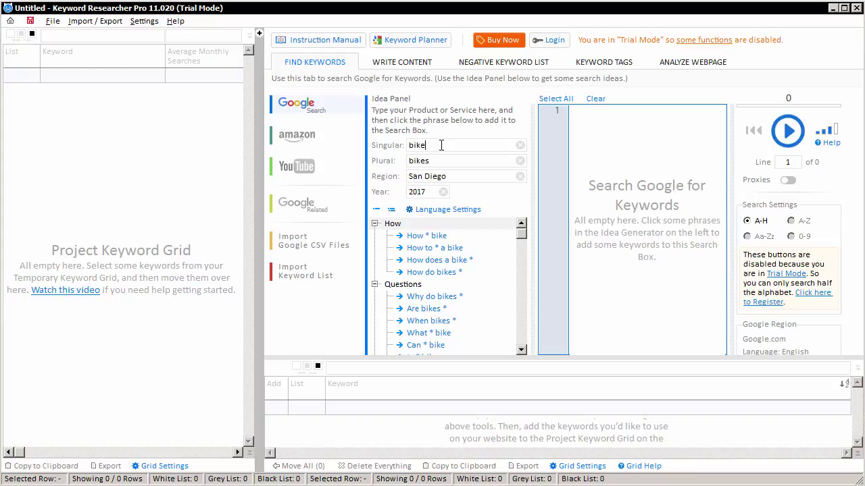
key("ctrl+a")
type("camera")
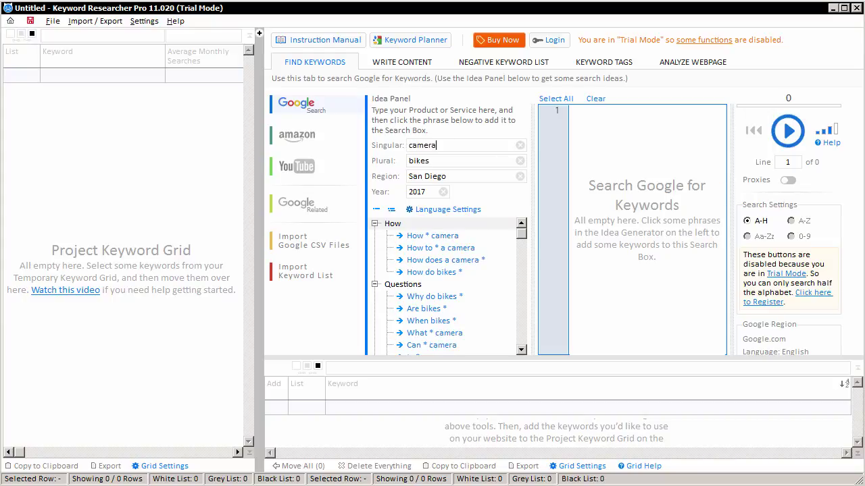
key("Tab")
type("cameras")
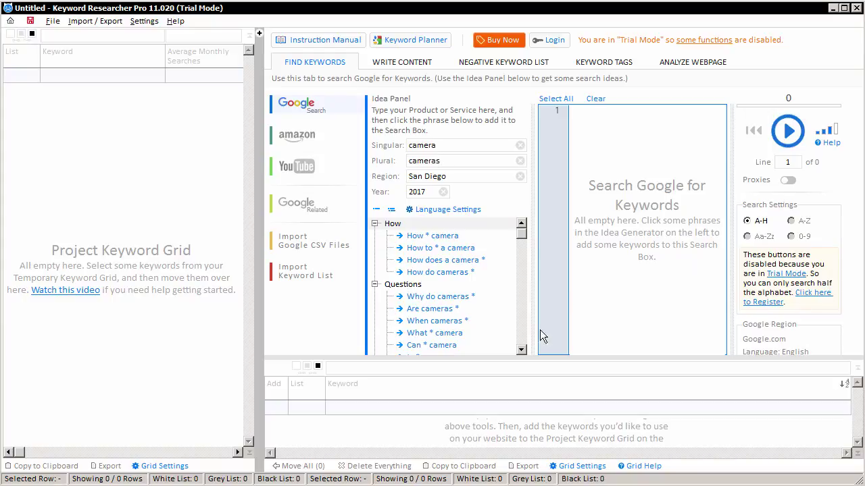
- Add 'is my camera *', 'is a camera *', 'does my camera *' and 'do cameras *' from the Idea Panel
scroll(521, 352, "down", 4)
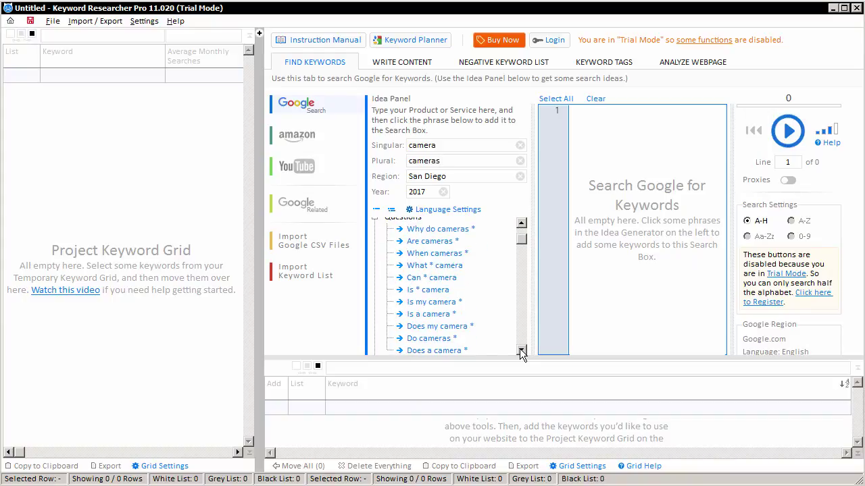
scroll(521, 352, "down", 4)
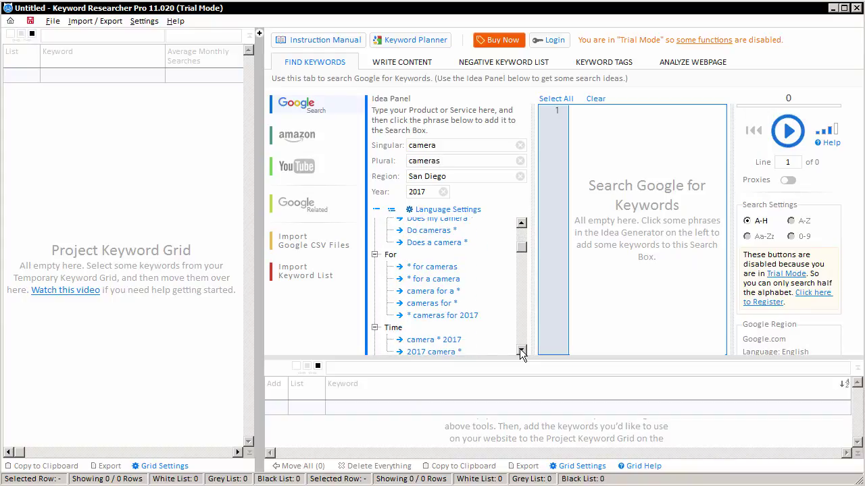
left_click(522, 225)
scroll(522, 225, "up", 4)
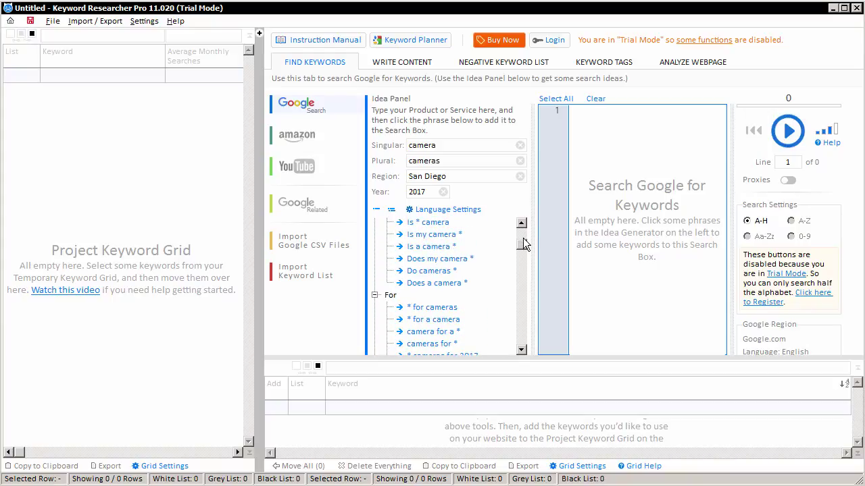
left_click(439, 236)
left_click(439, 247)
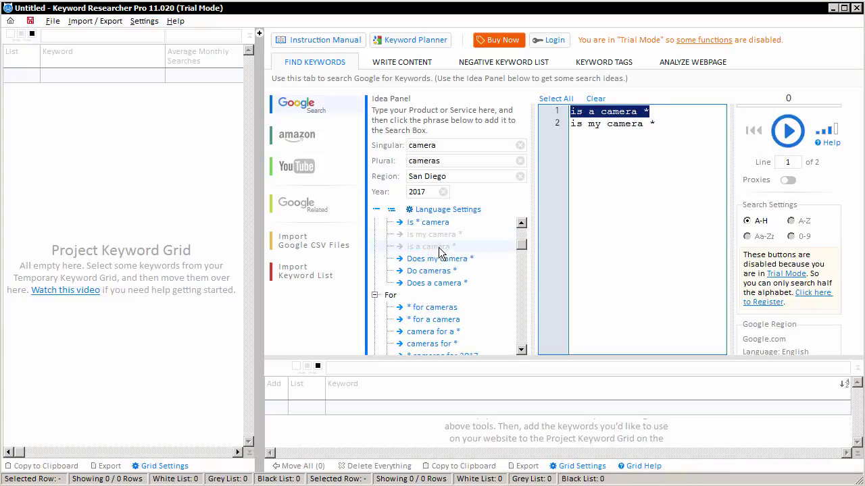
left_click(445, 259)
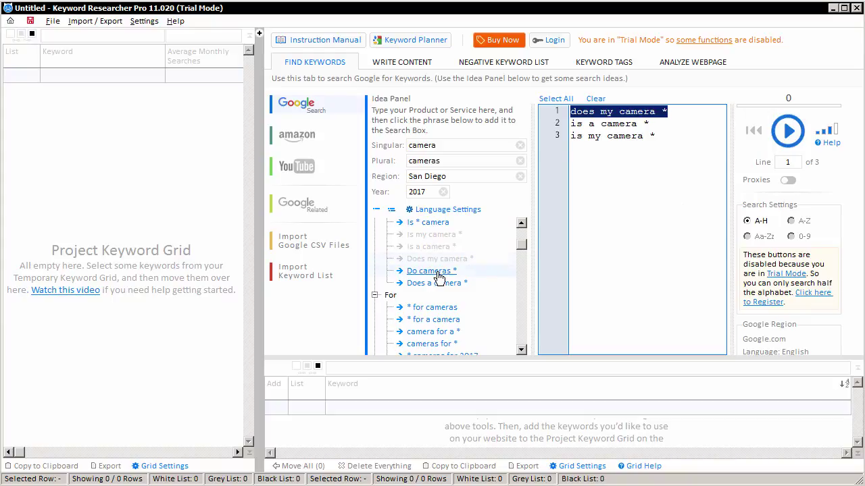
left_click(437, 272)
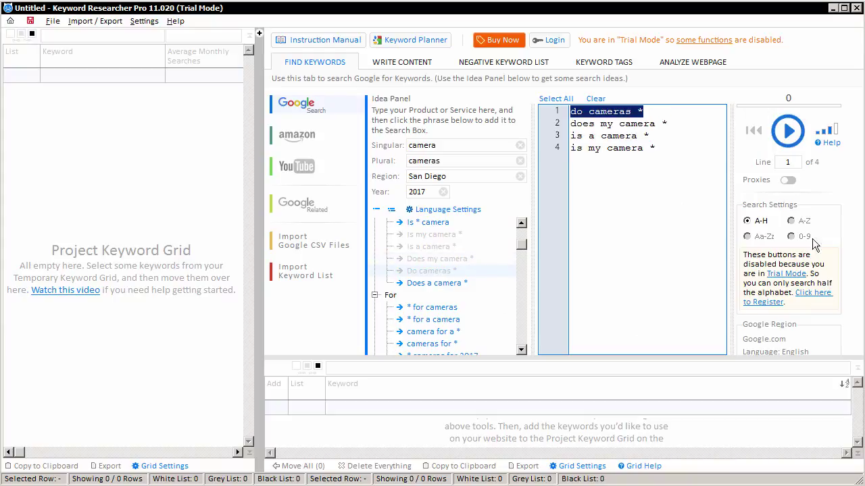
- Start the camera autocomplete scrape, enlarge the results grid, and pause at 107 keywords
left_click(786, 133)
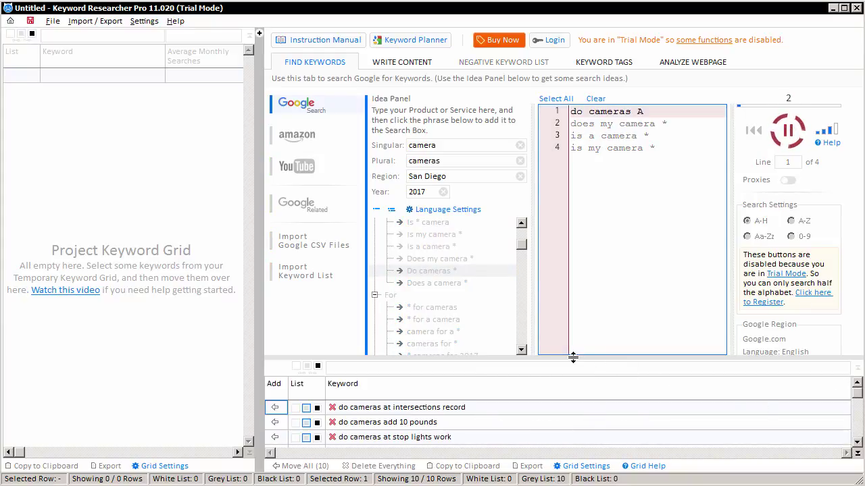
left_click_drag(571, 356, 604, 188)
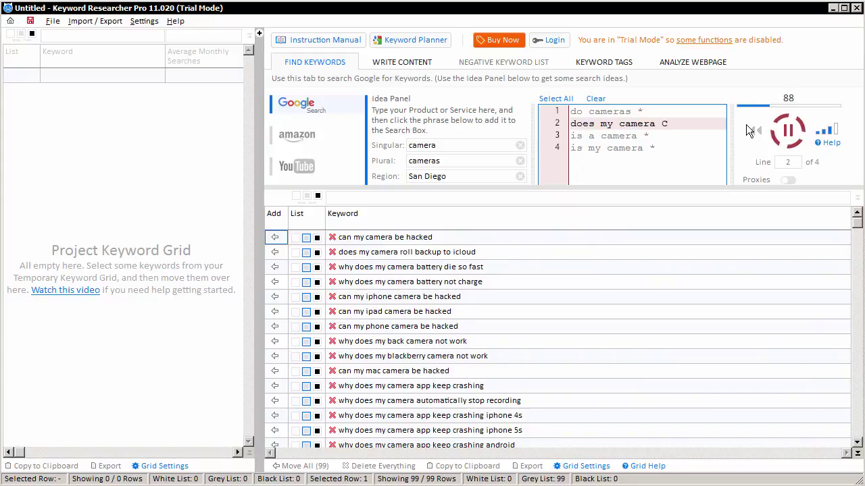
left_click(787, 132)
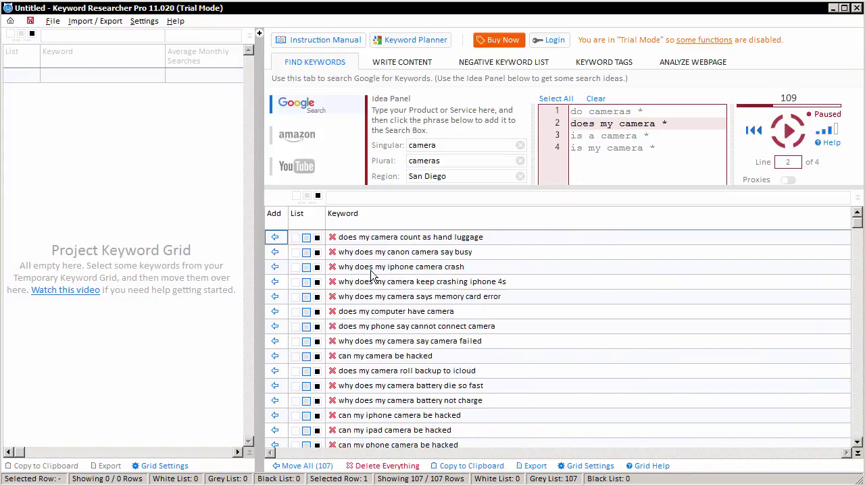
- Delete the irrelevant canon suggestion and leave 'why does my iphone camera crash' blacklisted
left_click(332, 253)
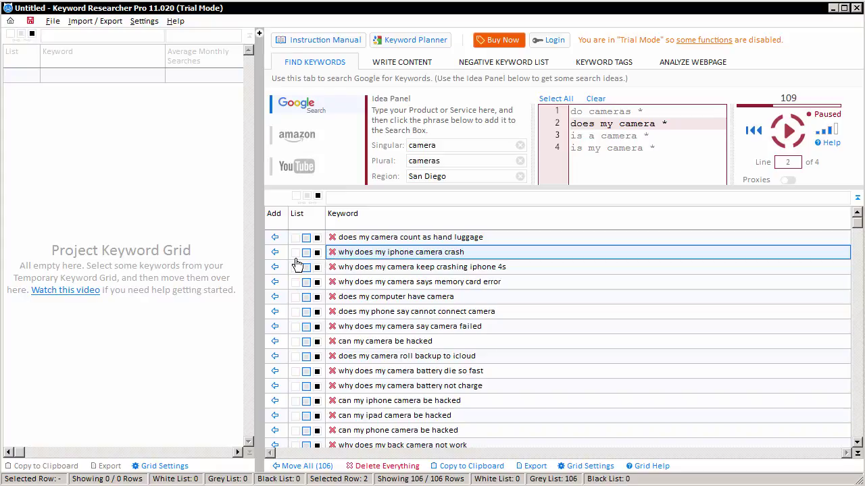
left_click(317, 252)
left_click(294, 253)
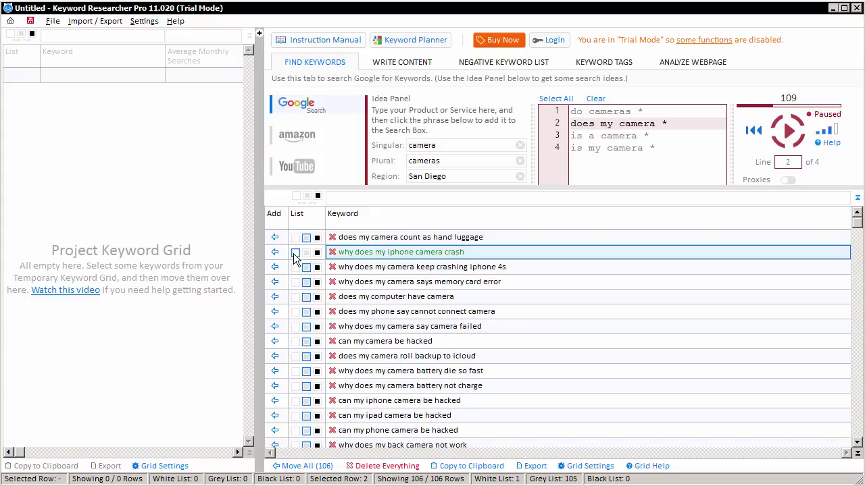
left_click(306, 253)
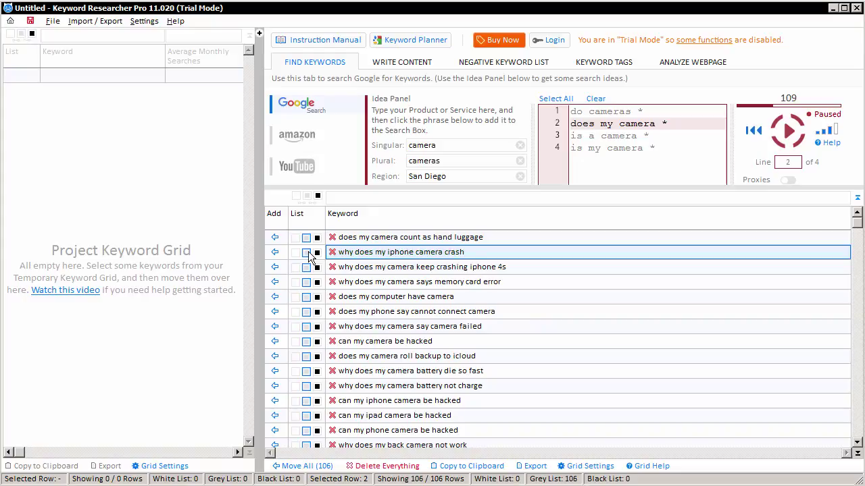
left_click(317, 252)
- Whitelist the hand luggage, iphone crash, iphone 4s and memory card keywords; blacklist the connection, camera failed and hacked/icloud ones
left_click(295, 237)
left_click(295, 252)
left_click(296, 267)
left_click(295, 282)
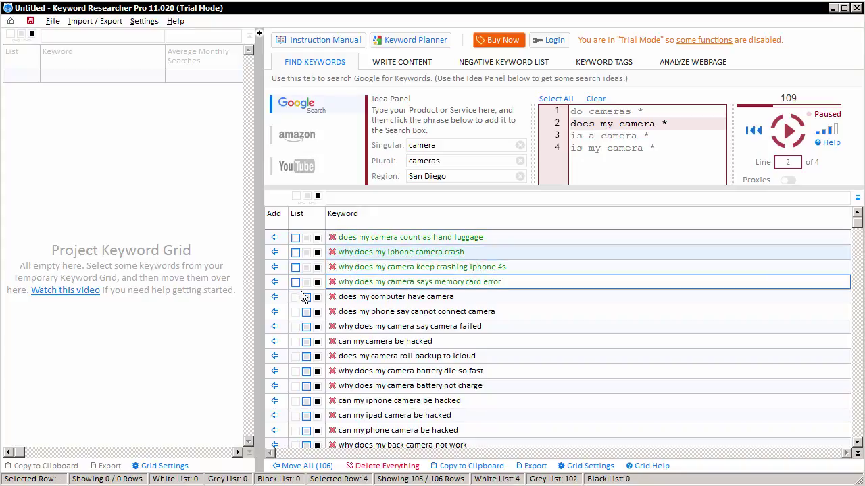
left_click(317, 311)
left_click(317, 326)
left_click(317, 341)
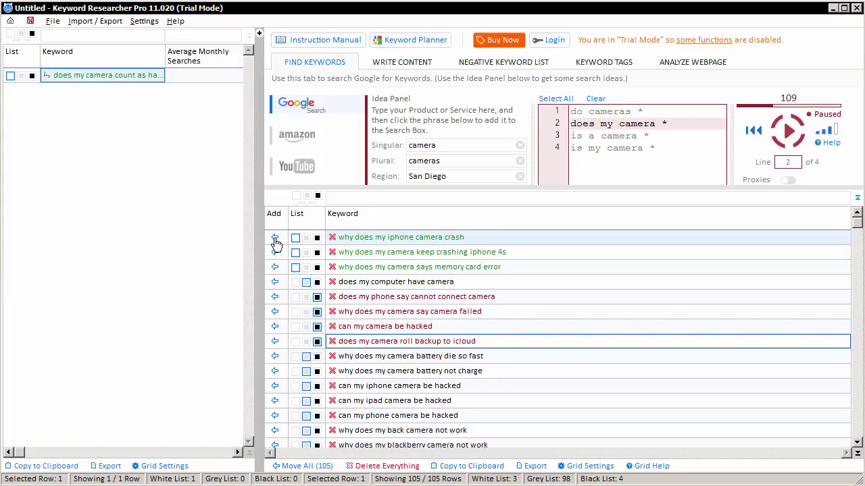
- Send the iphone 4s and memory card keywords, then all remaining ones, to the project grid and restore the panel height
left_click(275, 252)
left_click(275, 252)
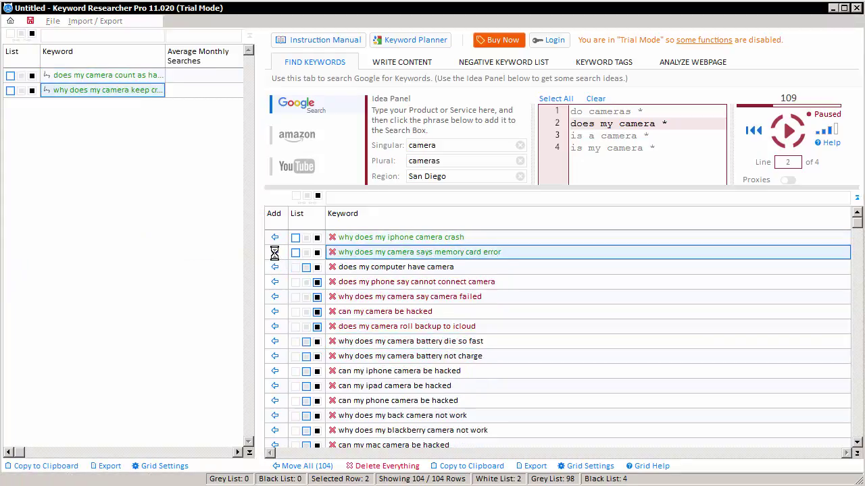
left_click(296, 468)
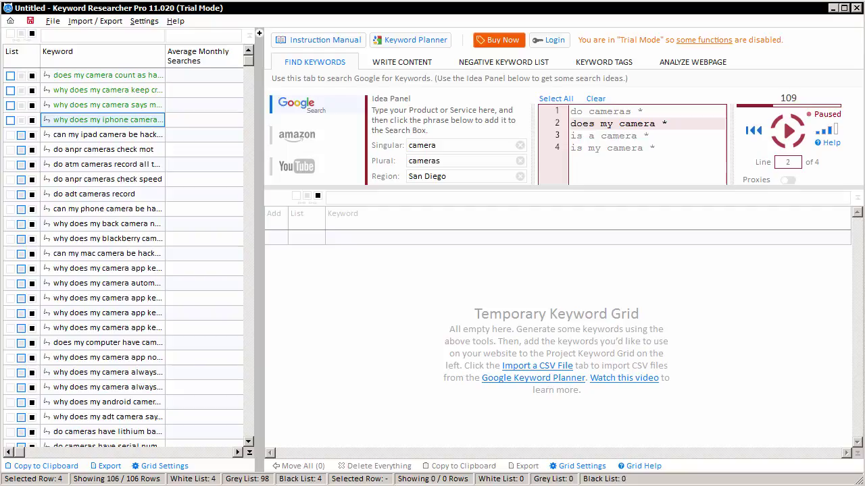
left_click_drag(618, 188, 611, 340)
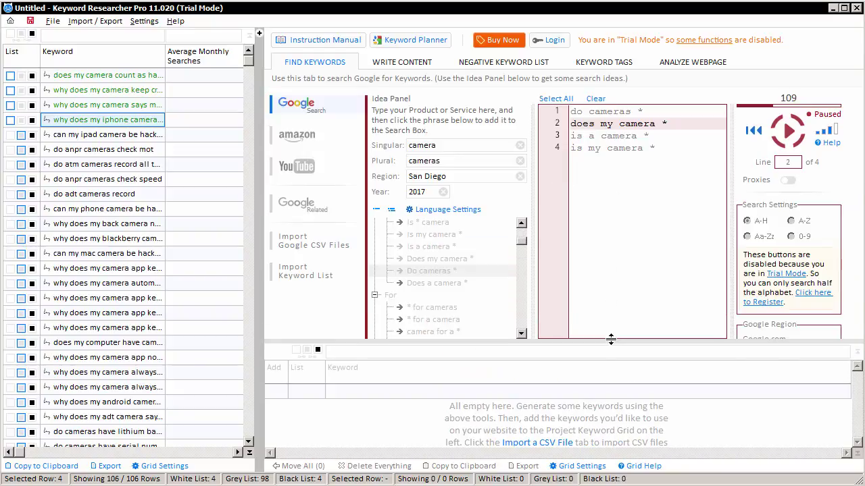